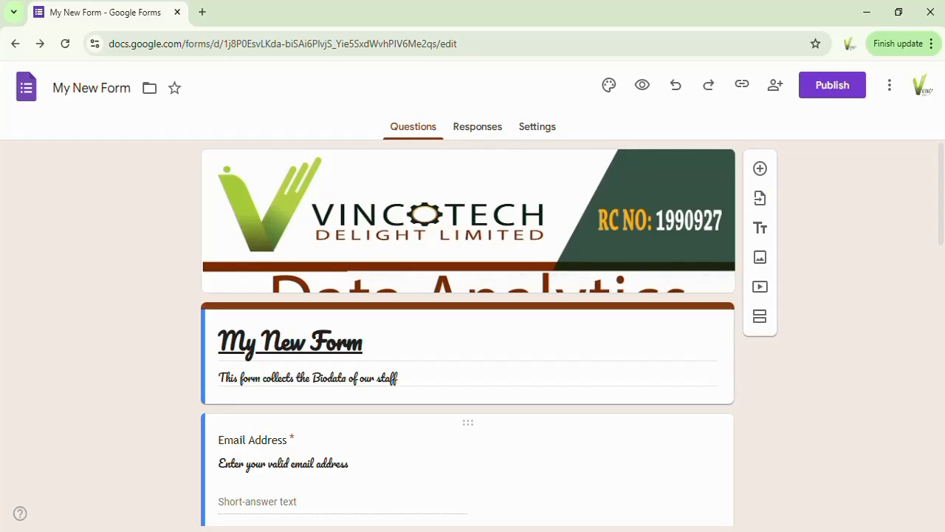
Turn on the Make this a quiz setting for the form
click(482, 136)
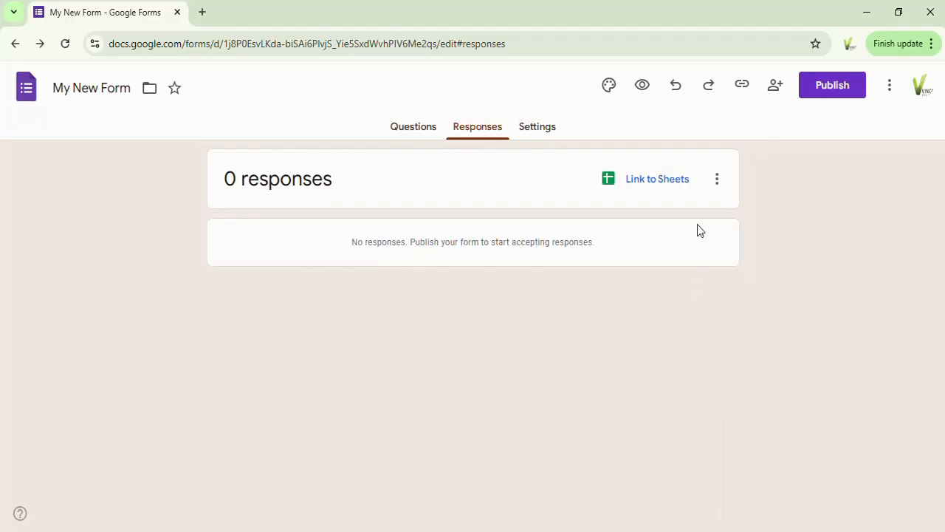
click(533, 132)
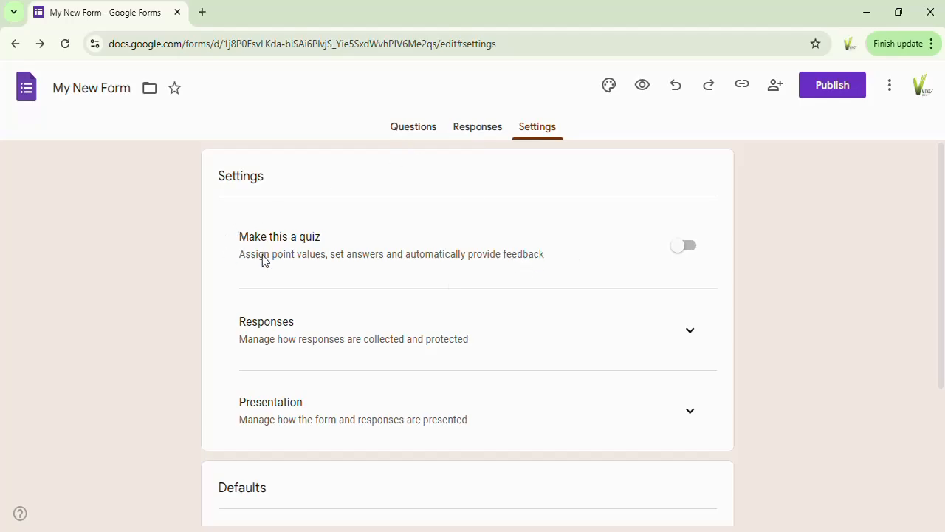
click(680, 252)
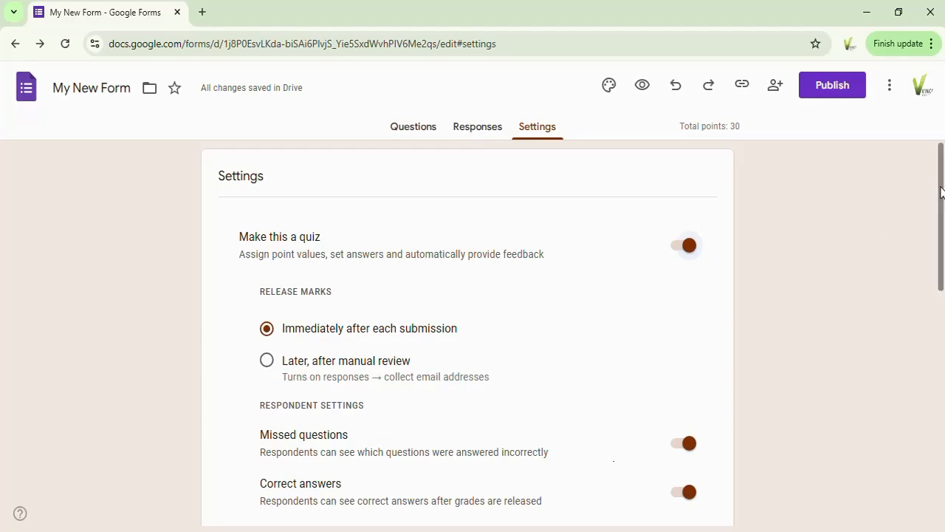
Set the default question point value to 20 points
drag(941, 192, 940, 238)
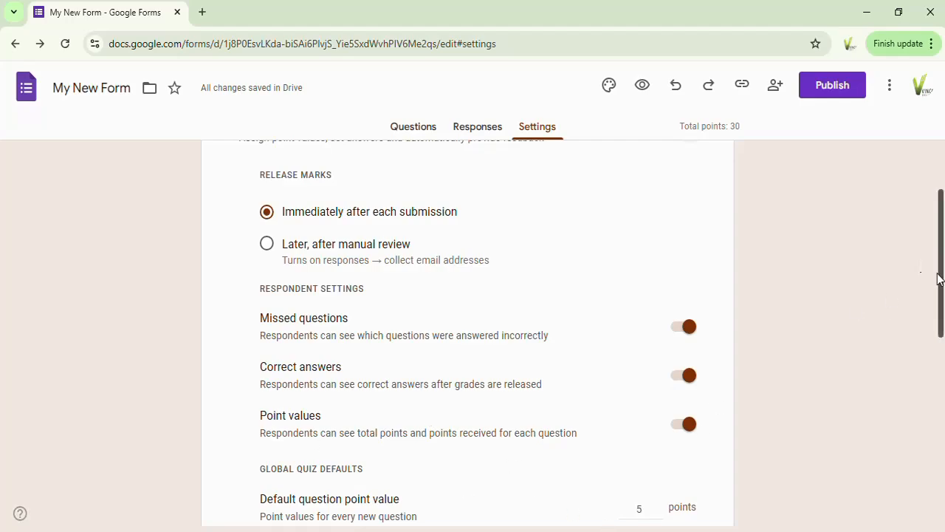
drag(939, 274, 942, 325)
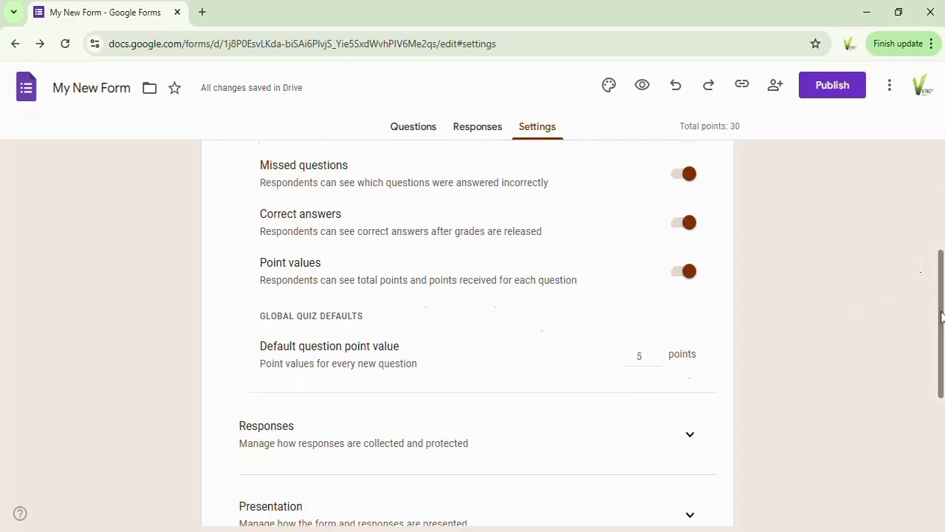
click(659, 354)
click(659, 354)
click(659, 354)
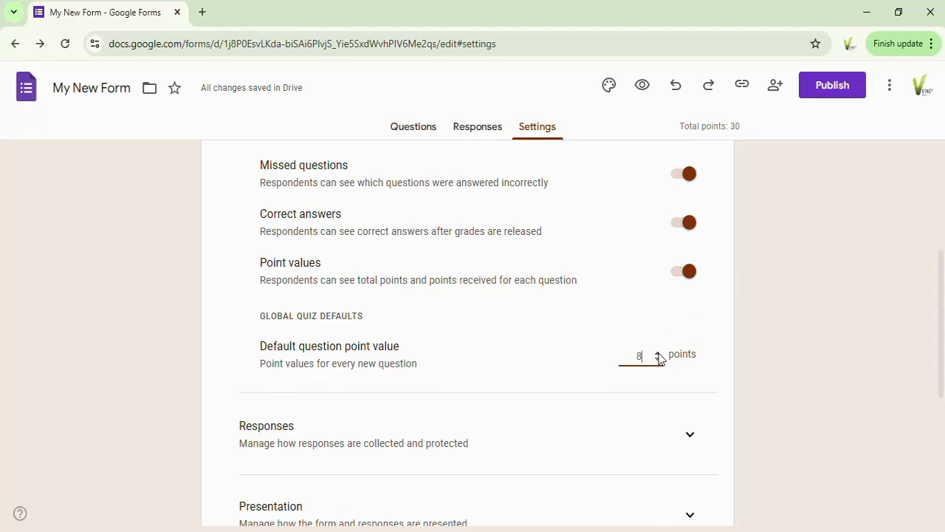
double_click(631, 357)
text(20)
click(631, 397)
Open the answer key for the Email Address question
click(415, 129)
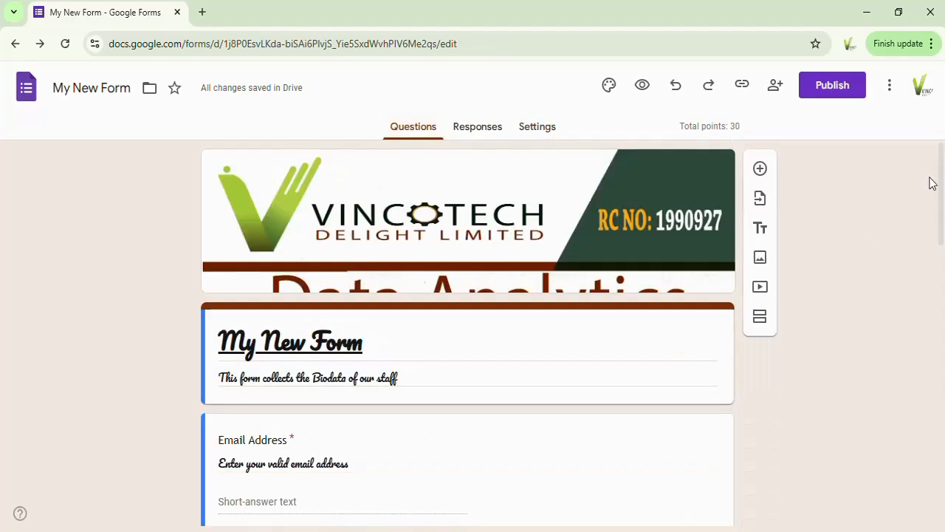
scroll(941, 172, down, 4)
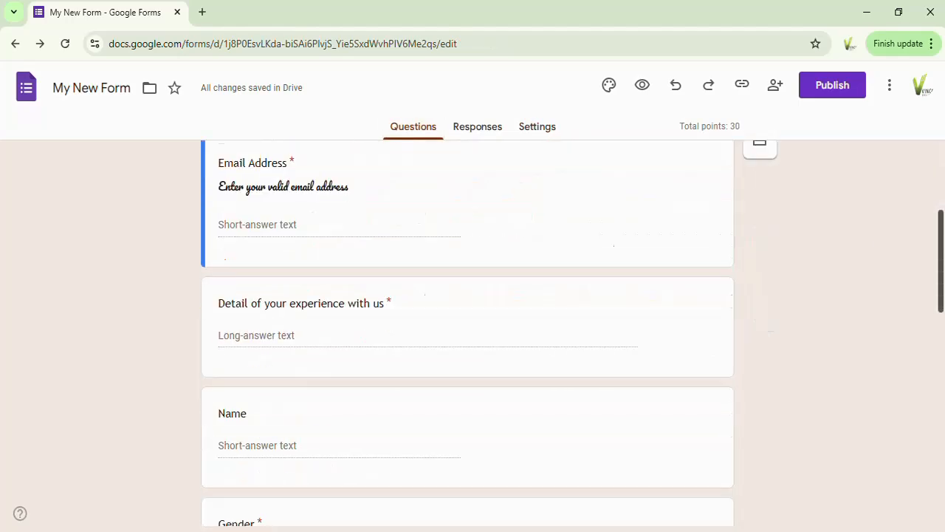
scroll(941, 213, up, 2)
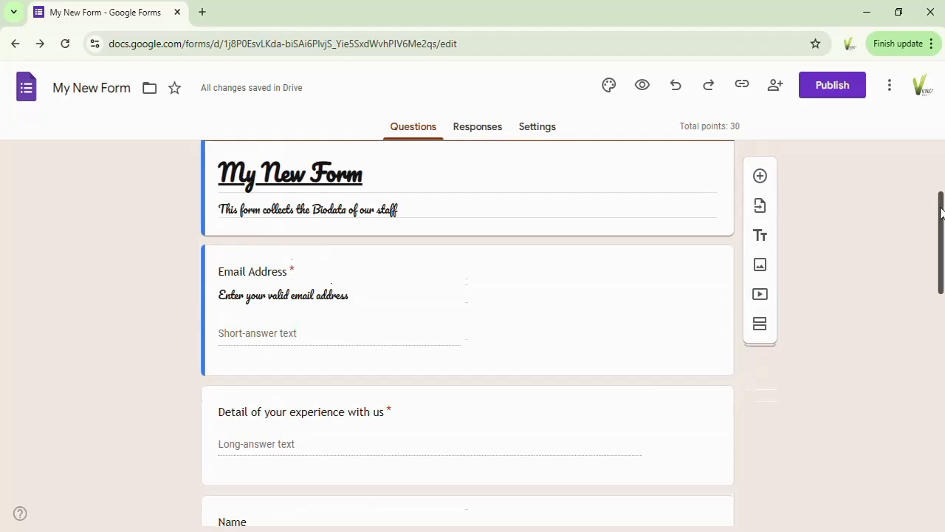
scroll(940, 211, down, 1)
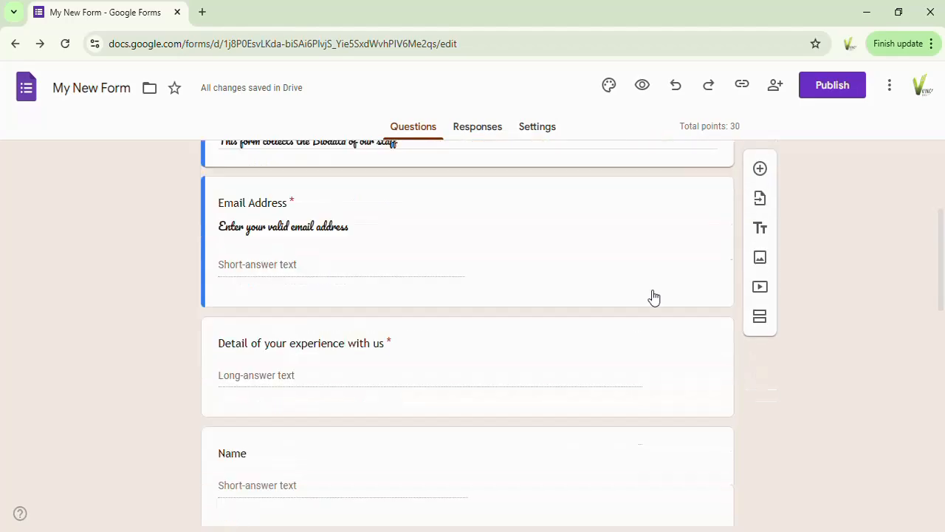
triple_click(516, 246)
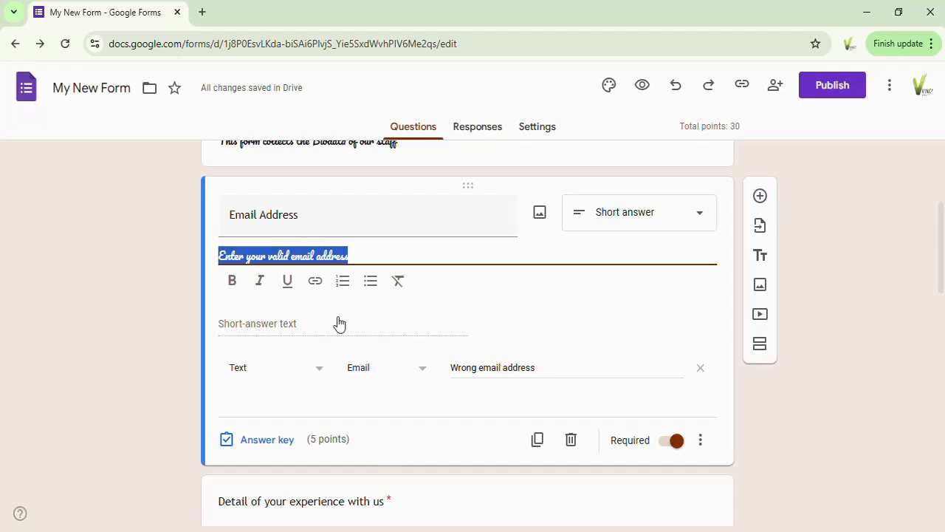
click(275, 443)
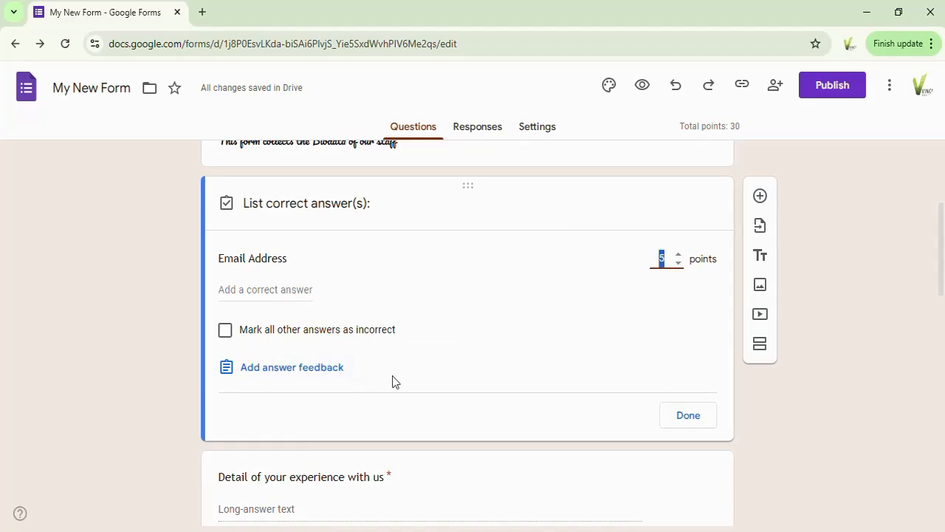
Add the answer feedback "ddgdgd" to the Email Address question, then delete it
click(308, 374)
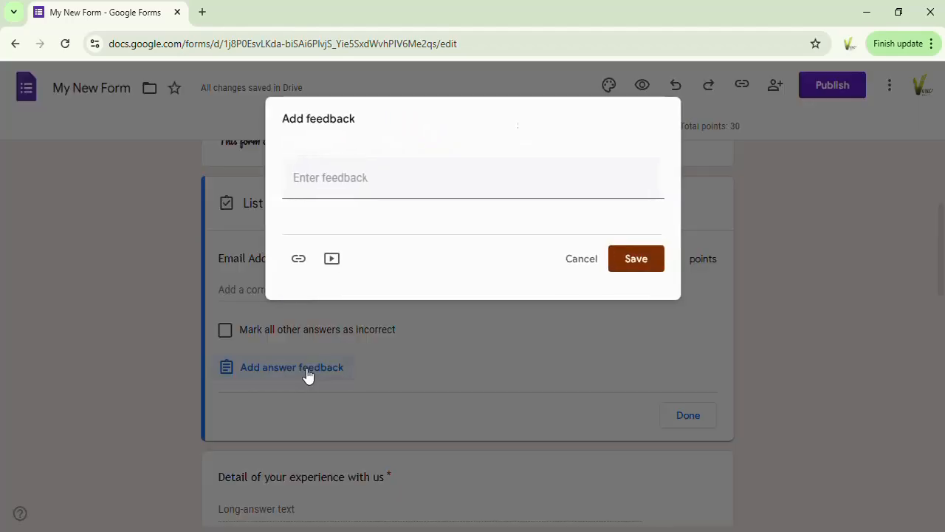
click(310, 180)
text(ddgdgd)
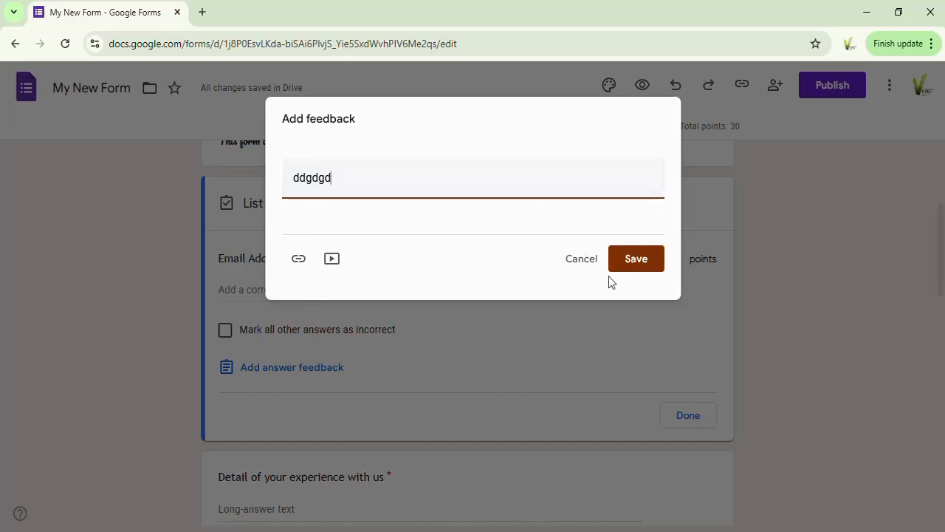
click(635, 259)
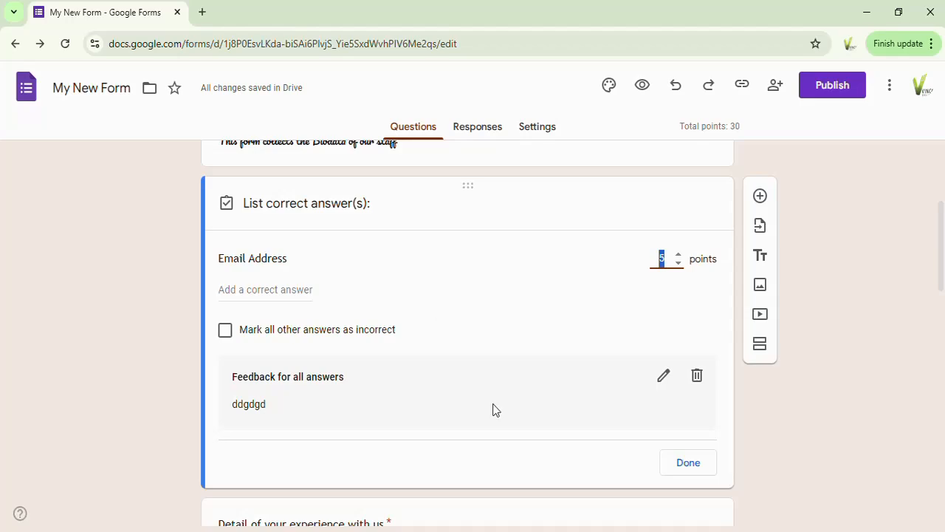
click(697, 378)
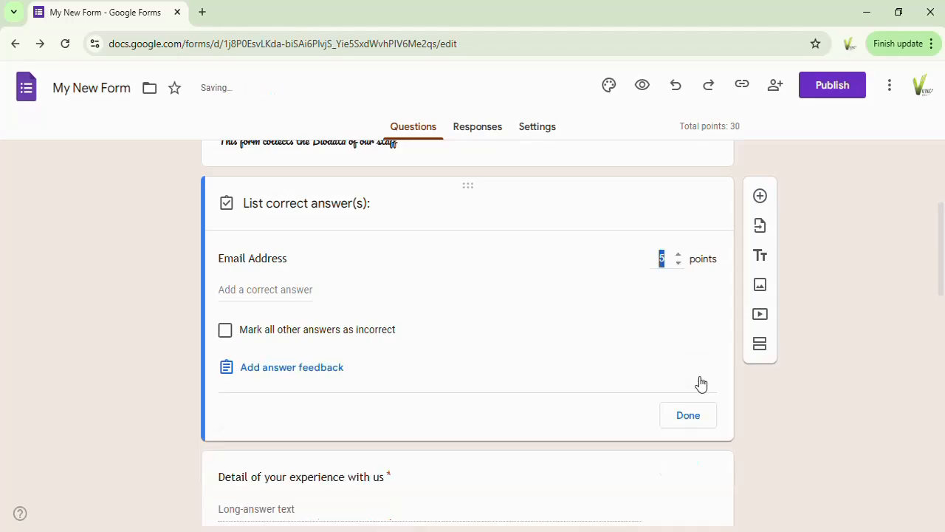
Set the Email Address question's point value to 9
click(532, 260)
click(678, 255)
click(678, 256)
click(678, 256)
click(679, 255)
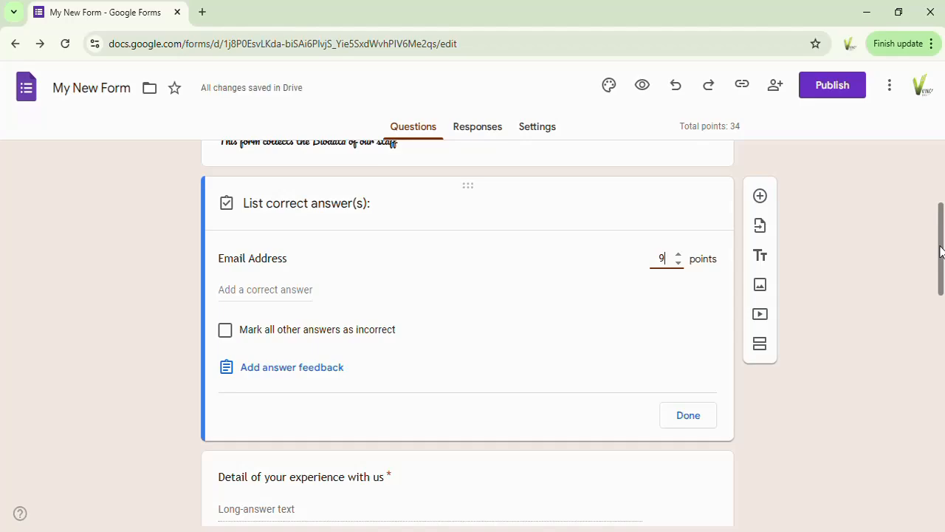
Open the Name question's answer key and set its point value to 3
drag(942, 251, 942, 322)
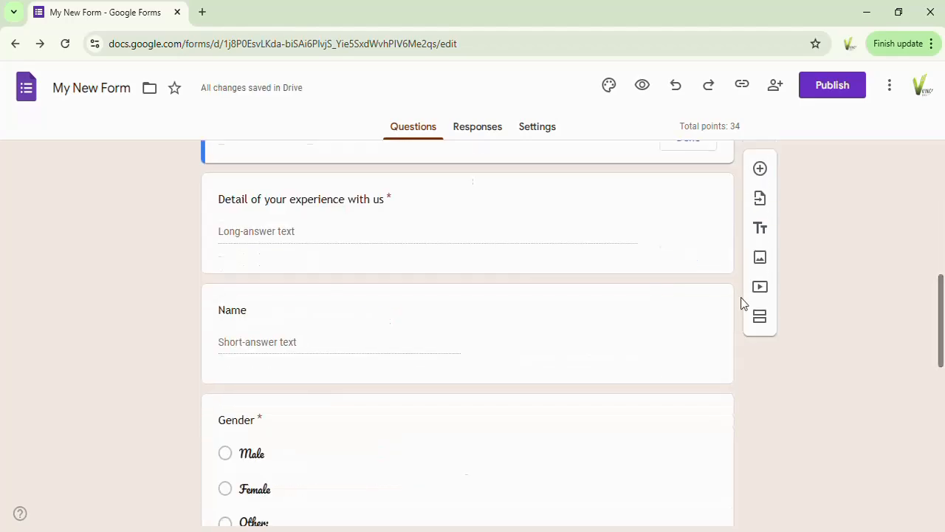
click(517, 341)
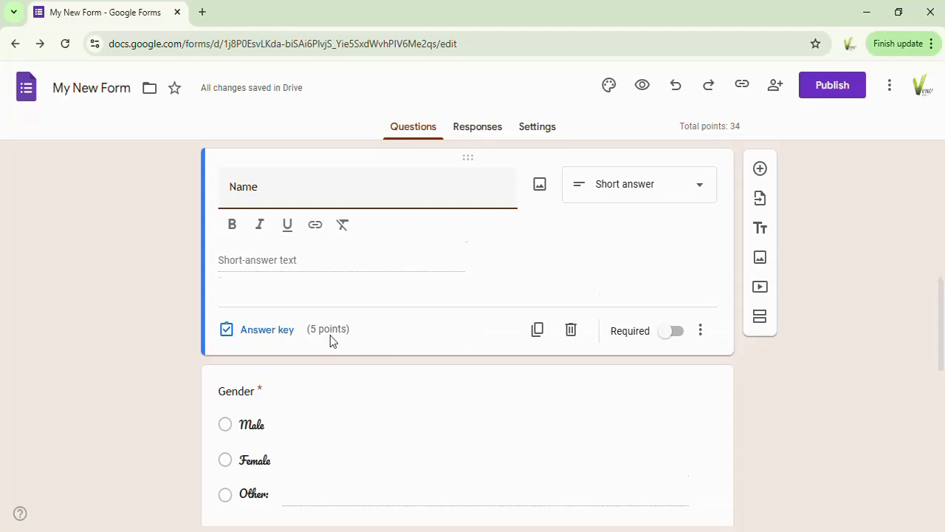
click(281, 337)
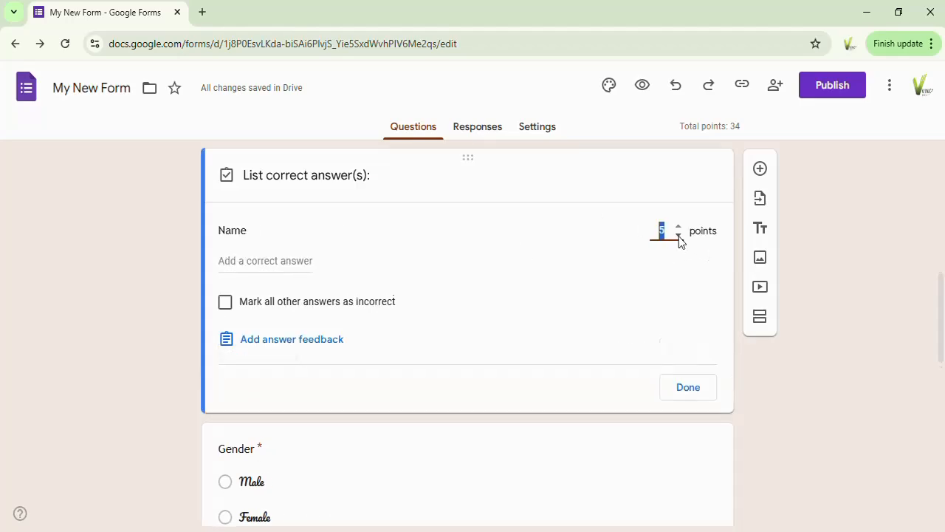
click(678, 235)
click(678, 235)
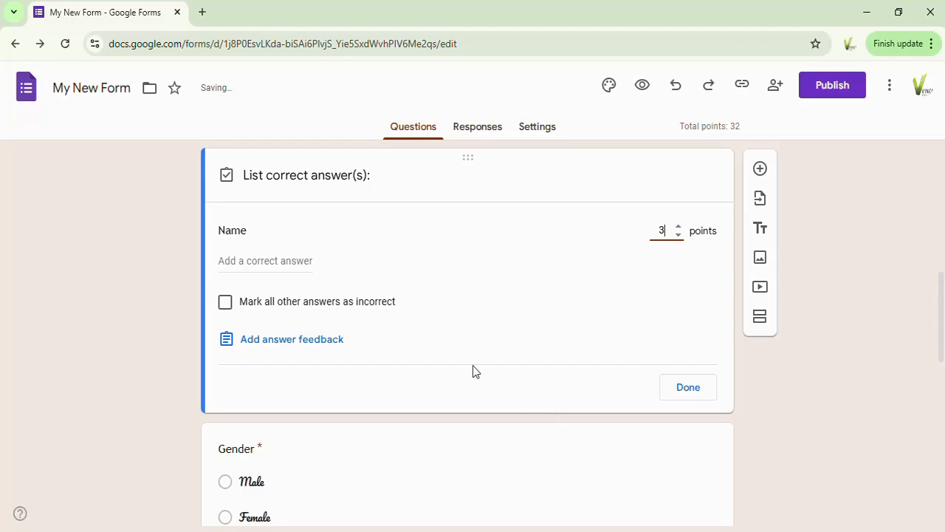
click(443, 375)
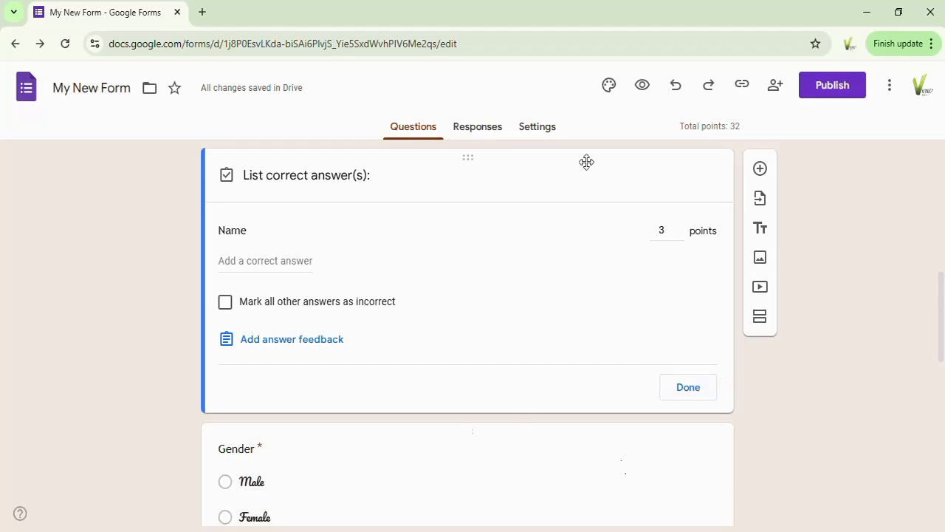
Turn off the Make this a quiz setting
click(538, 129)
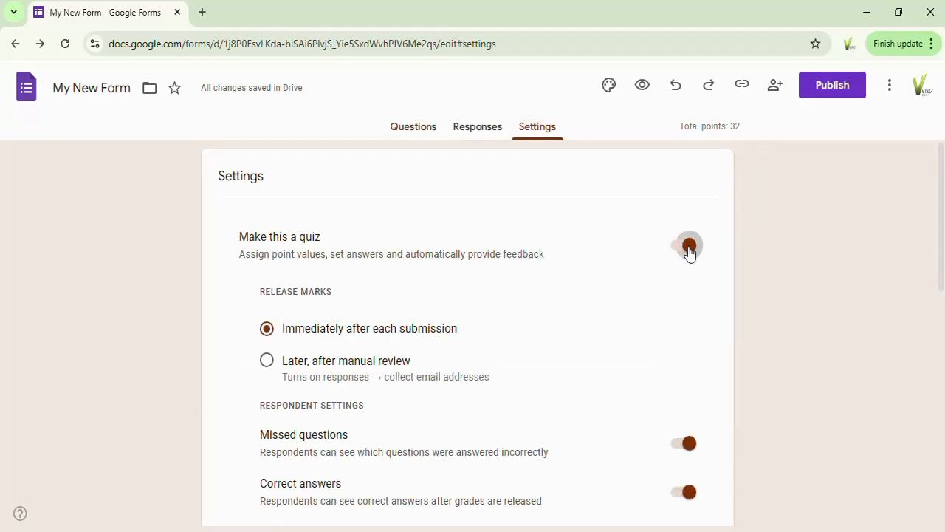
click(689, 248)
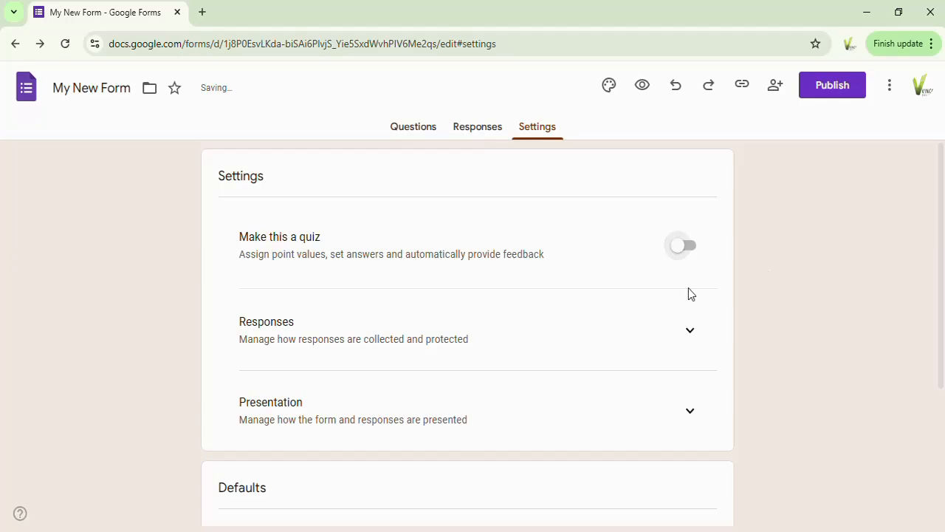
Expand the Responses settings and review the Collect email addresses options
click(689, 332)
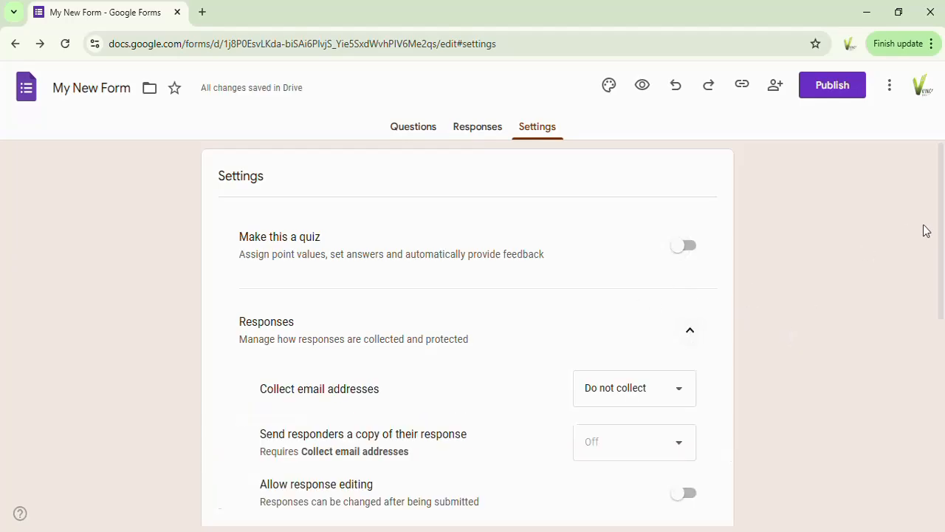
scroll(941, 218, down, 3)
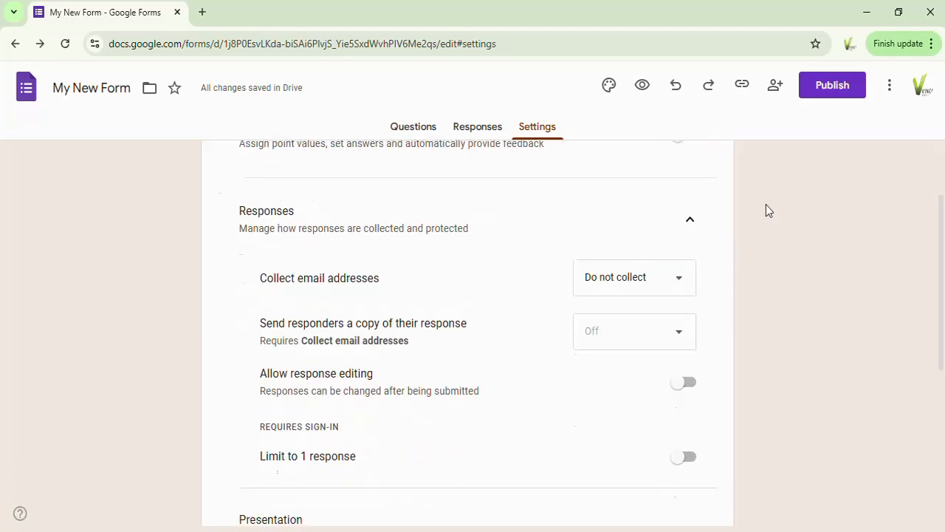
click(679, 285)
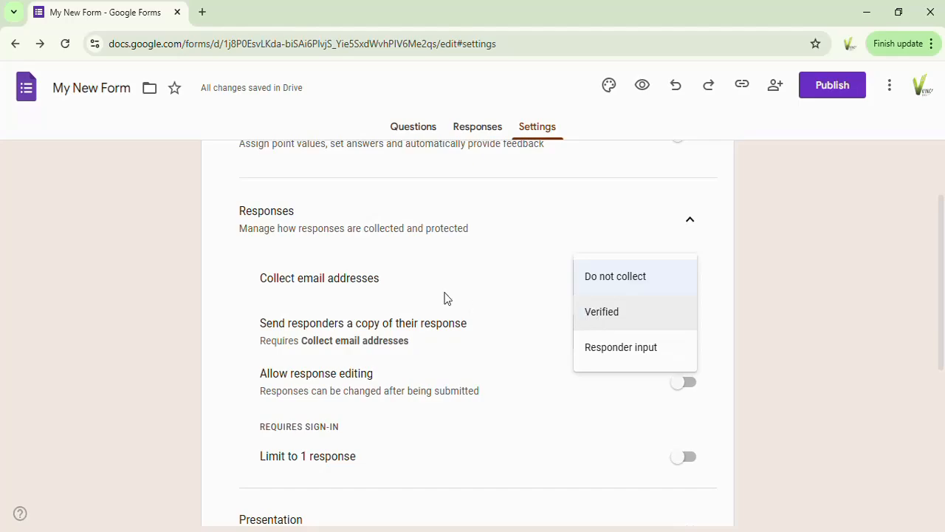
click(382, 288)
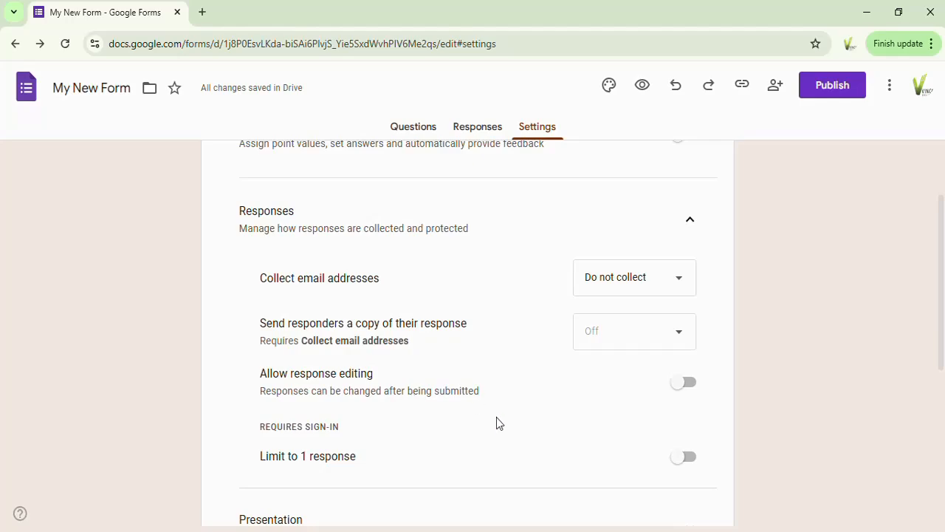
Toggle Allow response editing and Limit to 1 response on and back off
click(680, 384)
click(688, 384)
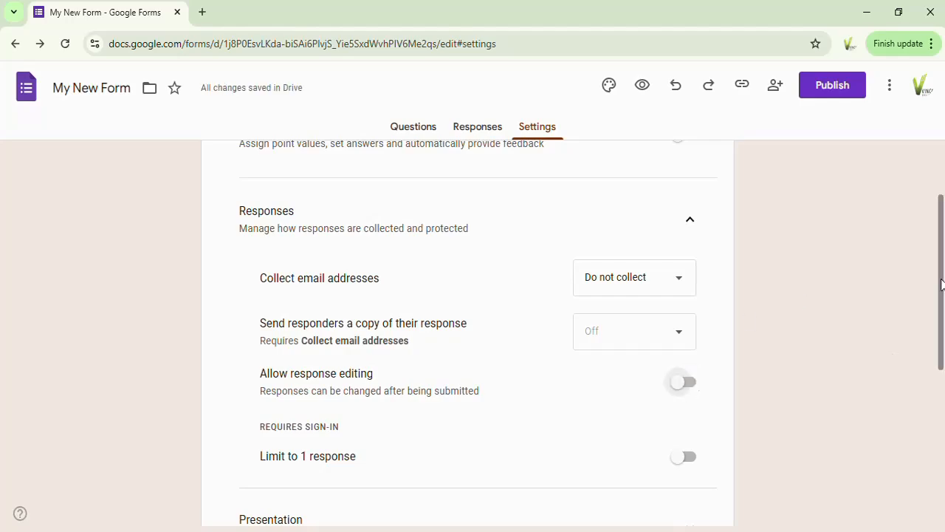
drag(942, 293, 942, 333)
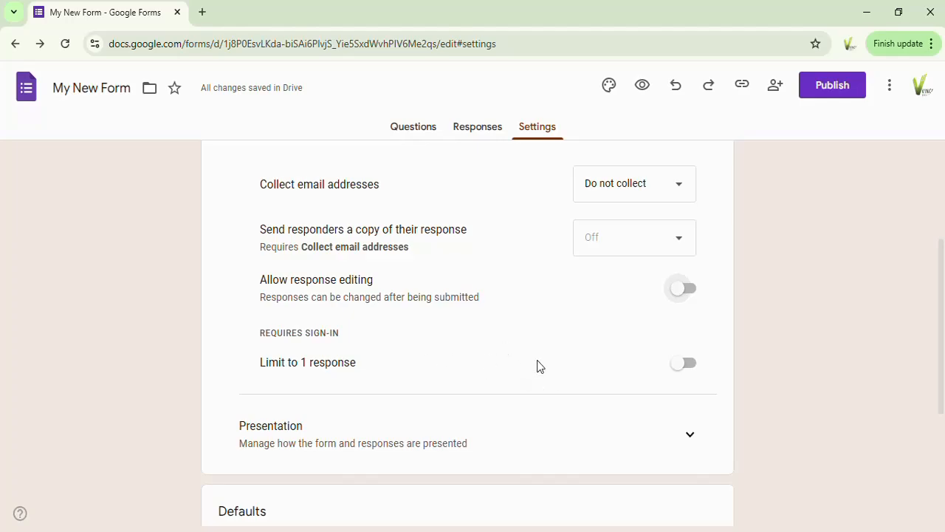
click(680, 365)
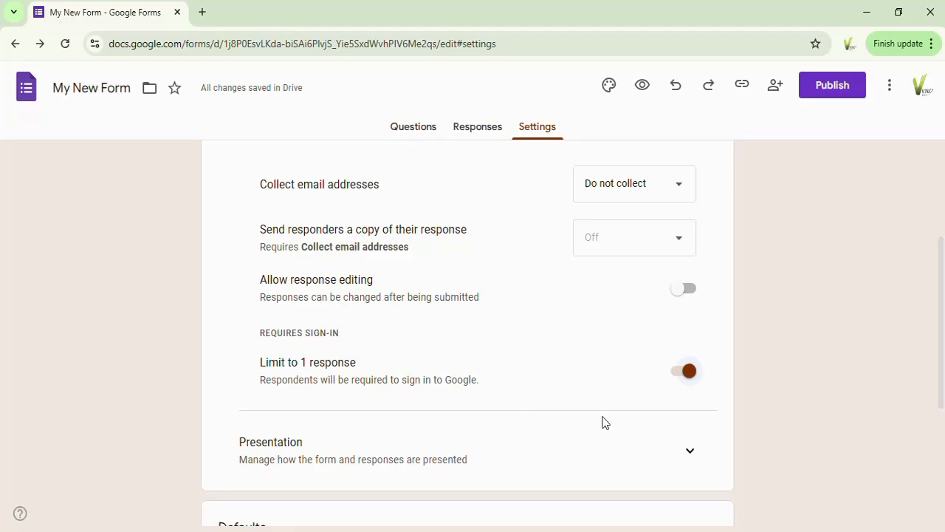
click(686, 373)
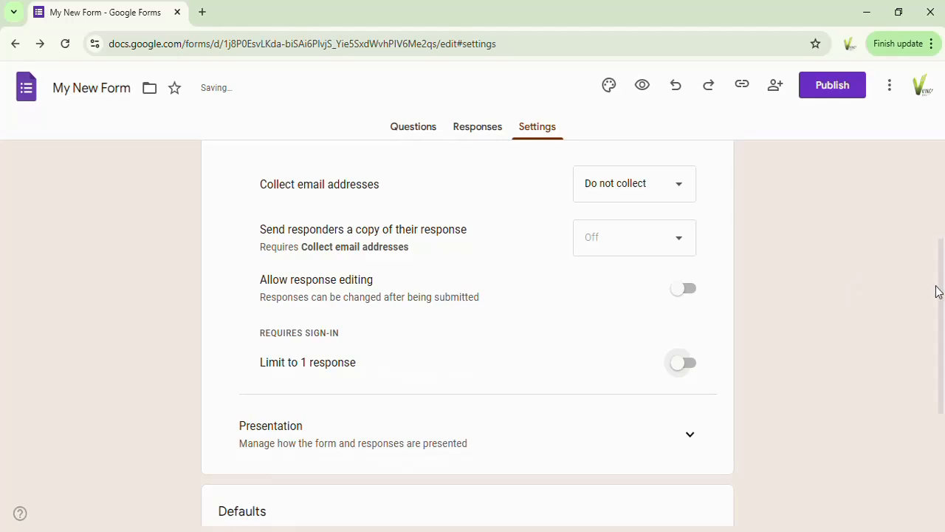
Expand the Presentation settings and review its options
drag(942, 281, 941, 322)
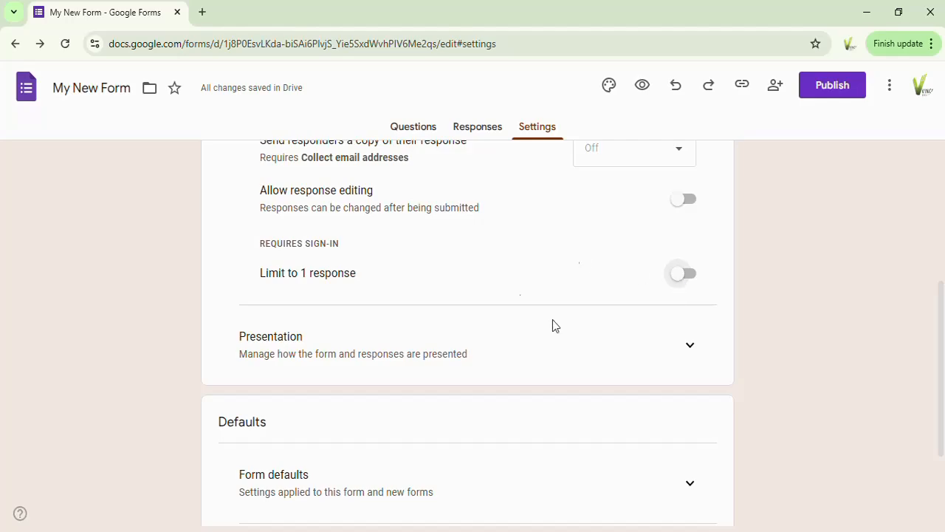
click(689, 348)
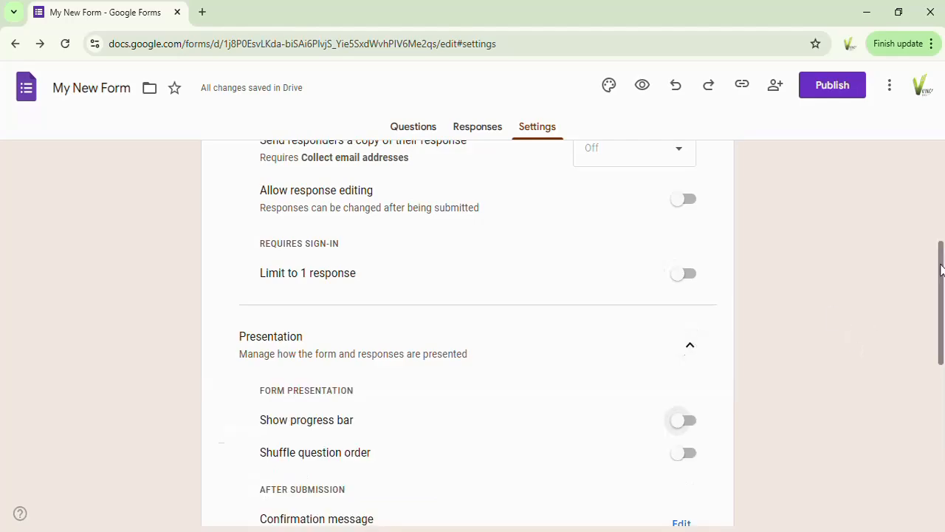
drag(940, 272, 939, 340)
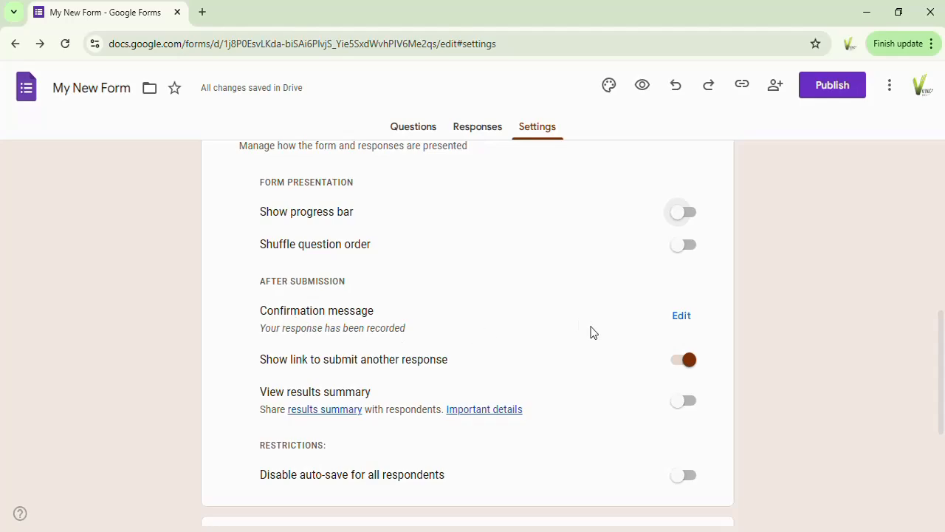
Set the confirmation message to "Thank you for filling the survey form. we will get back to you shortly"
click(681, 325)
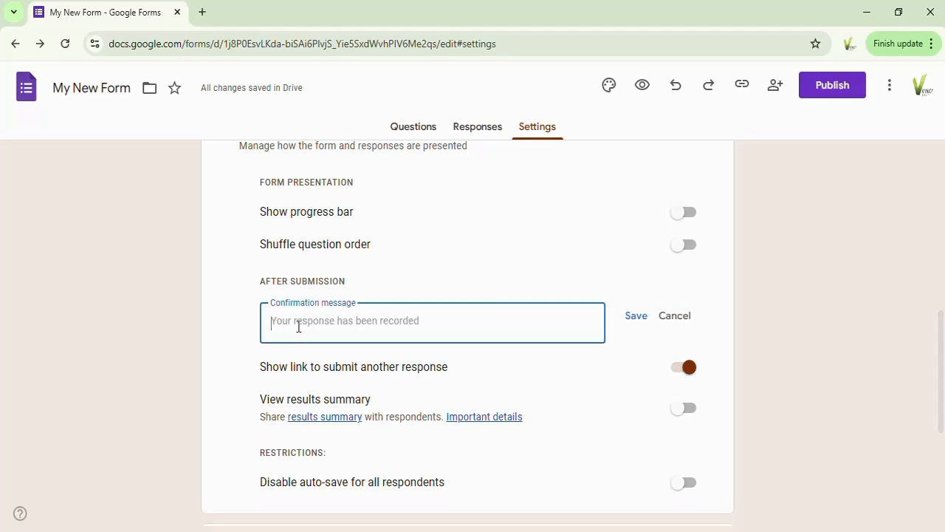
text(Thank)
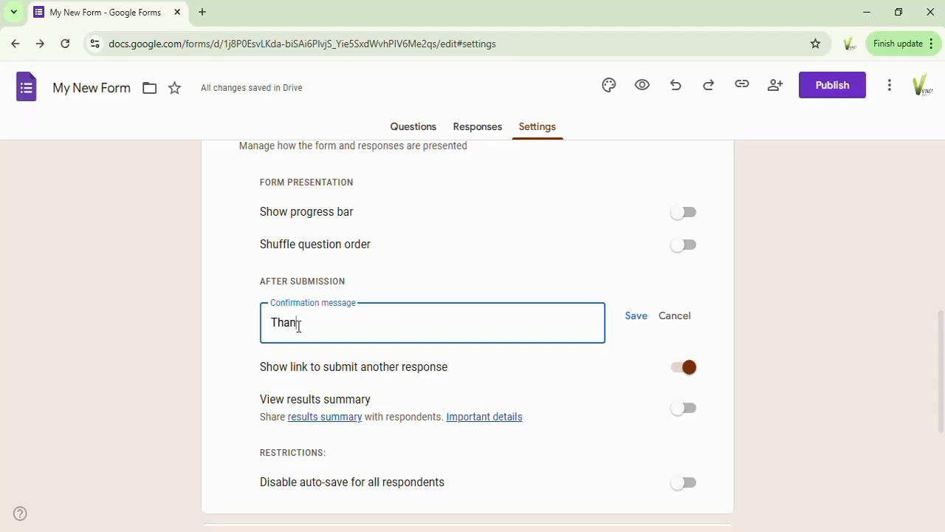
text( you for filling the)
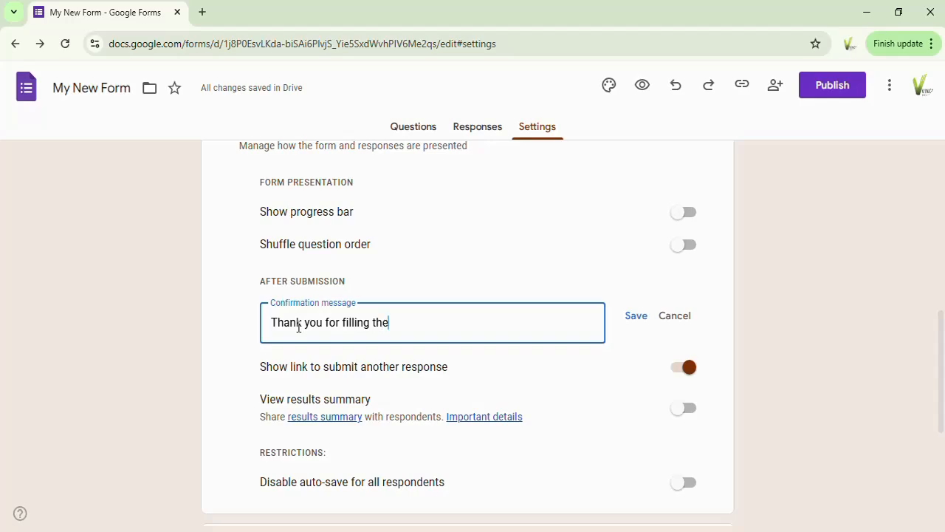
text( su)
text(rvey form. we wi)
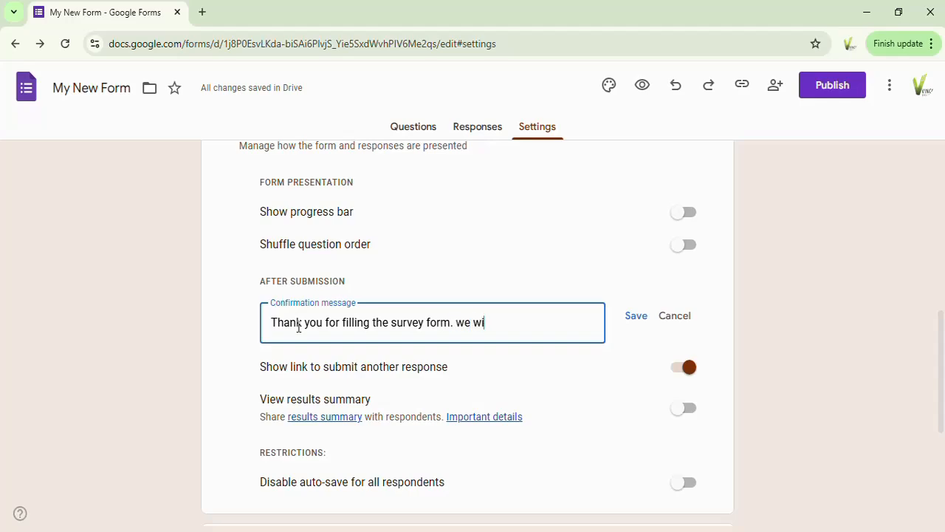
text(ll get bacj)
key(BackSpace)
text(k to)
text(yp)
text(ou)
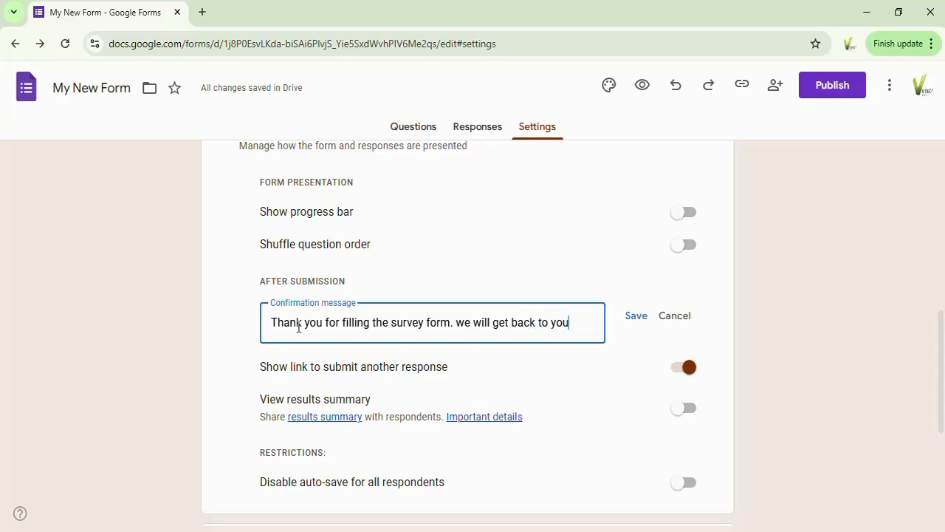
text( shortly)
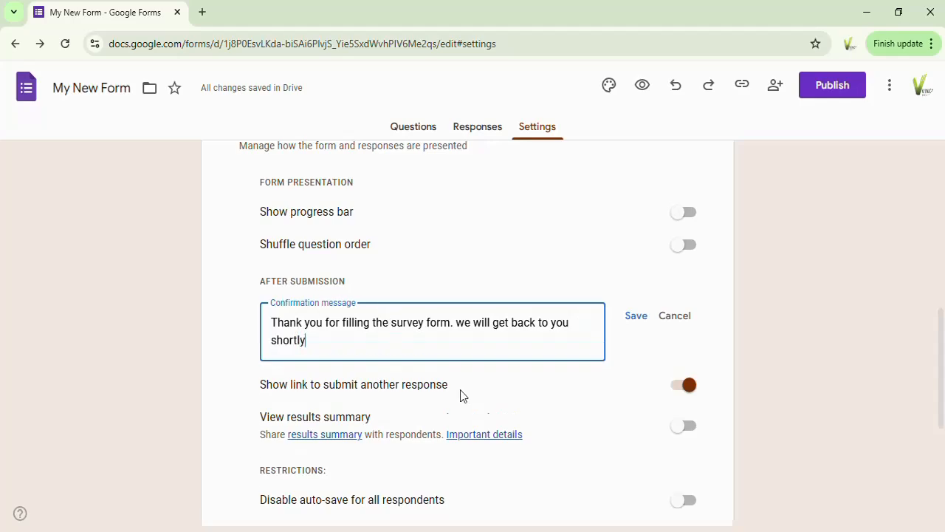
click(632, 319)
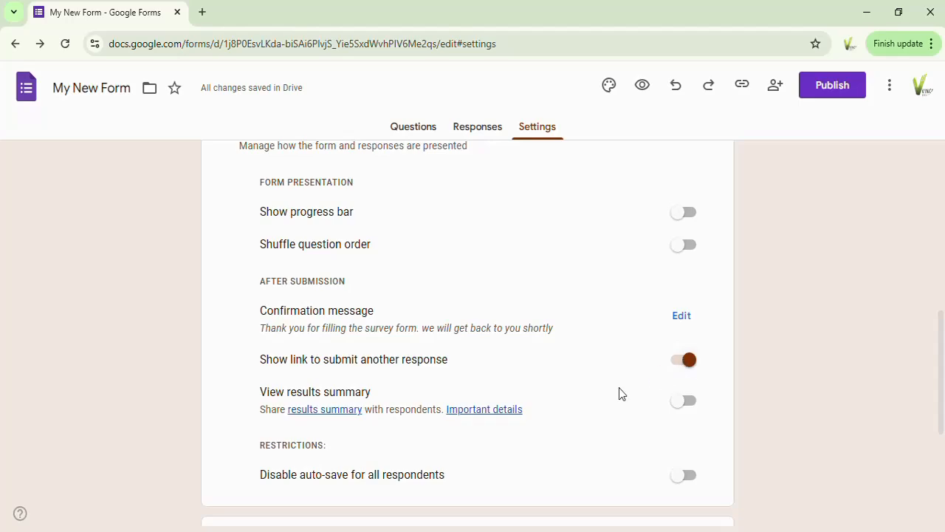
Turn off Show link to submit another response
click(686, 360)
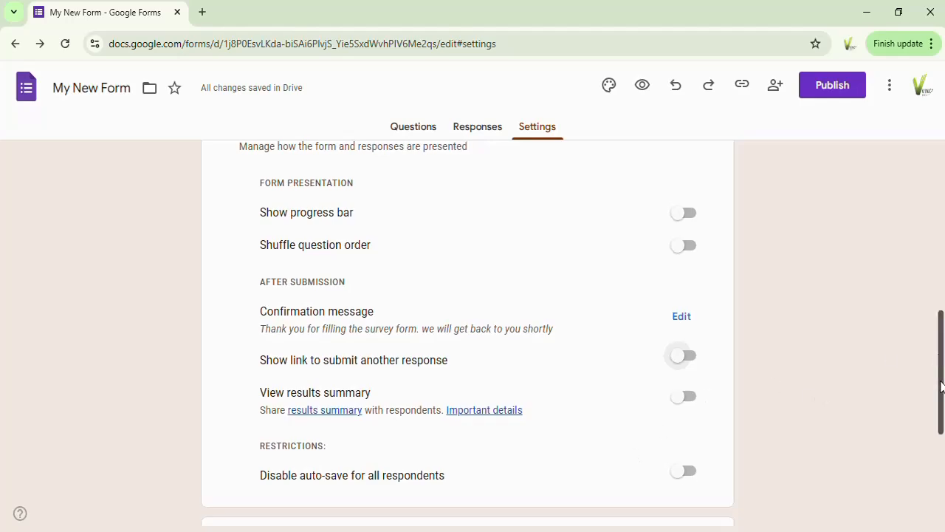
drag(939, 360, 941, 409)
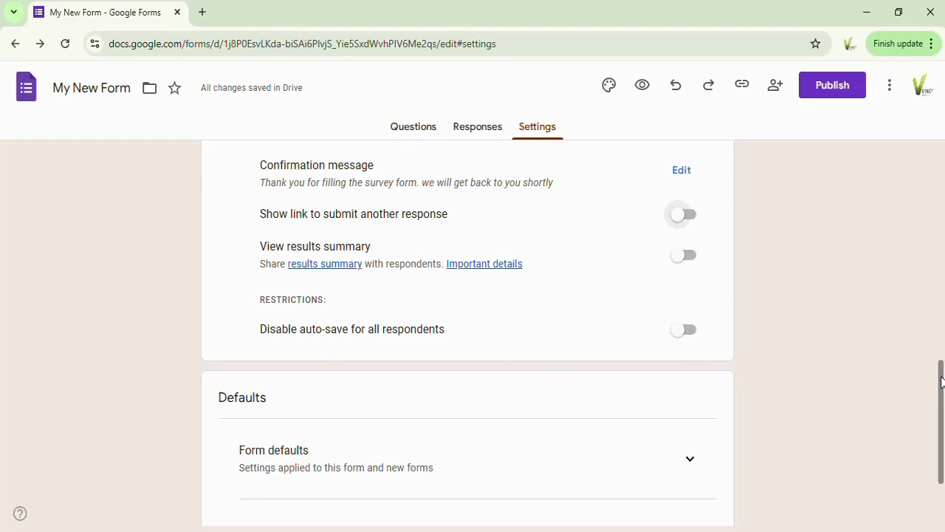
scroll(942, 381, down, 3)
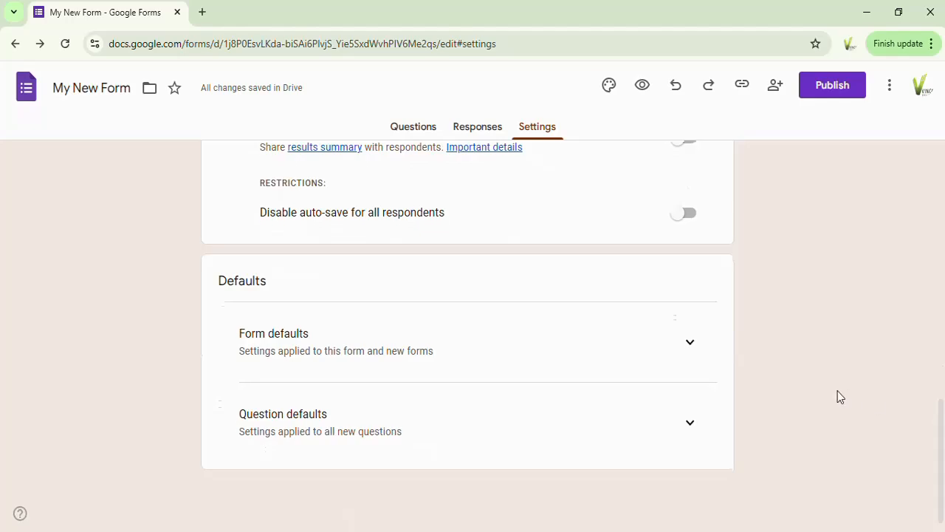
Expand Form defaults and set Collect email addresses by default to Do not collect
click(689, 342)
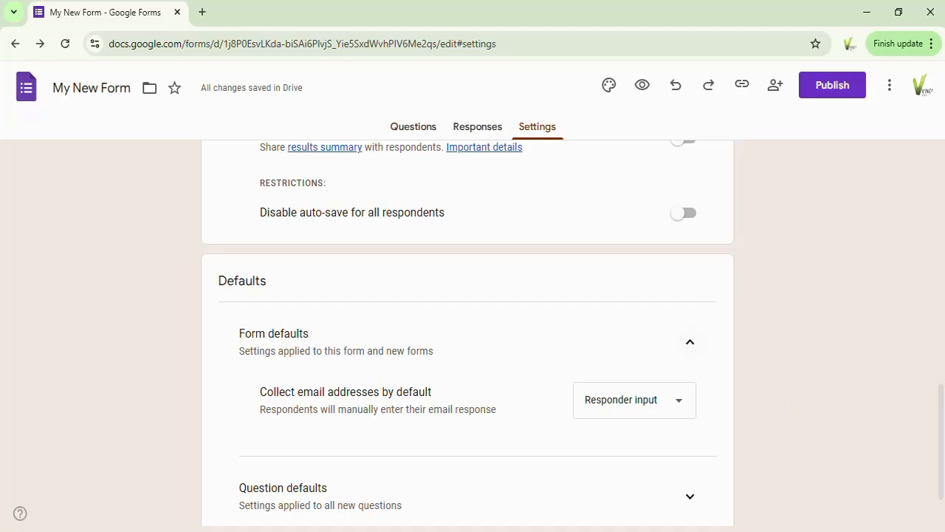
scroll(942, 413, down, 1)
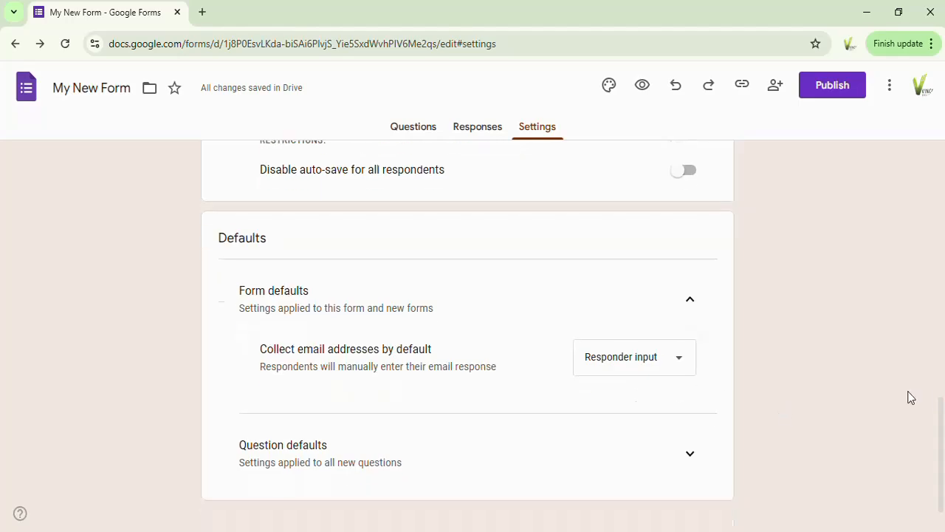
click(680, 364)
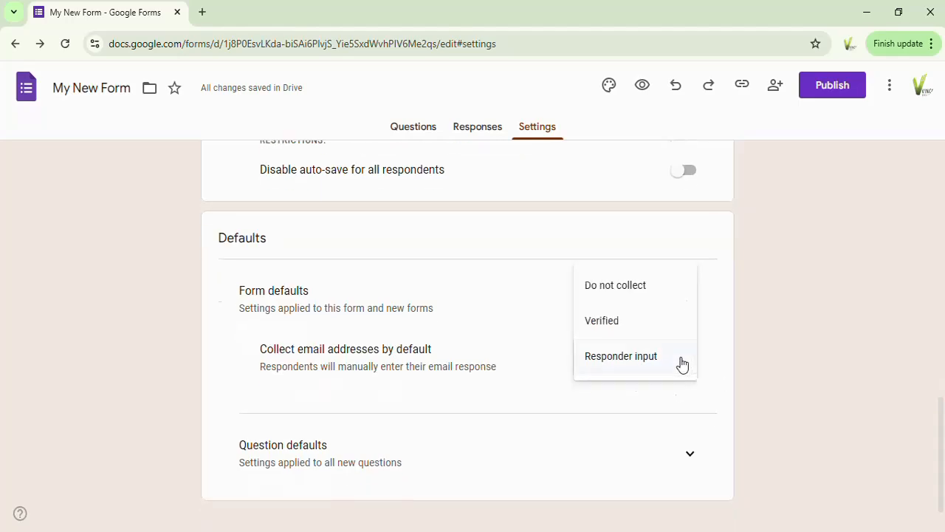
click(626, 293)
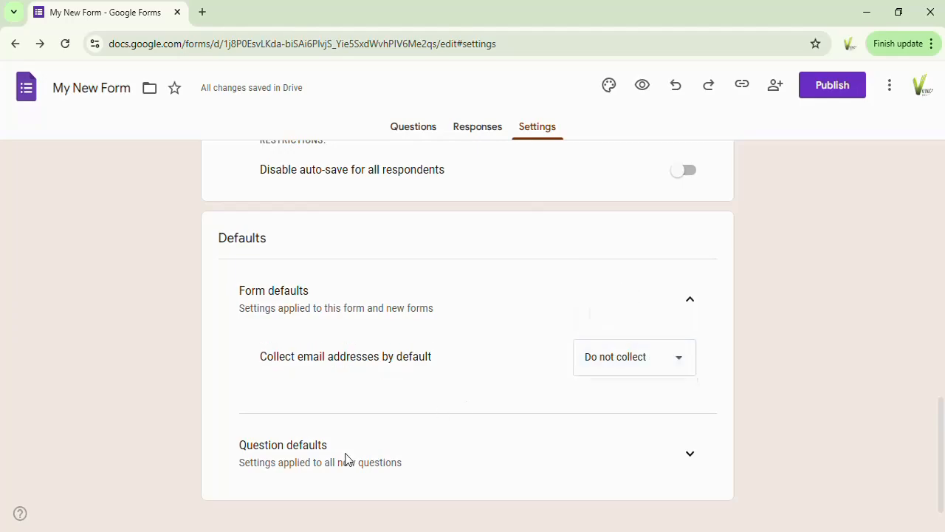
Expand Question defaults, review the Make questions required by default option, and collapse the section again
click(690, 455)
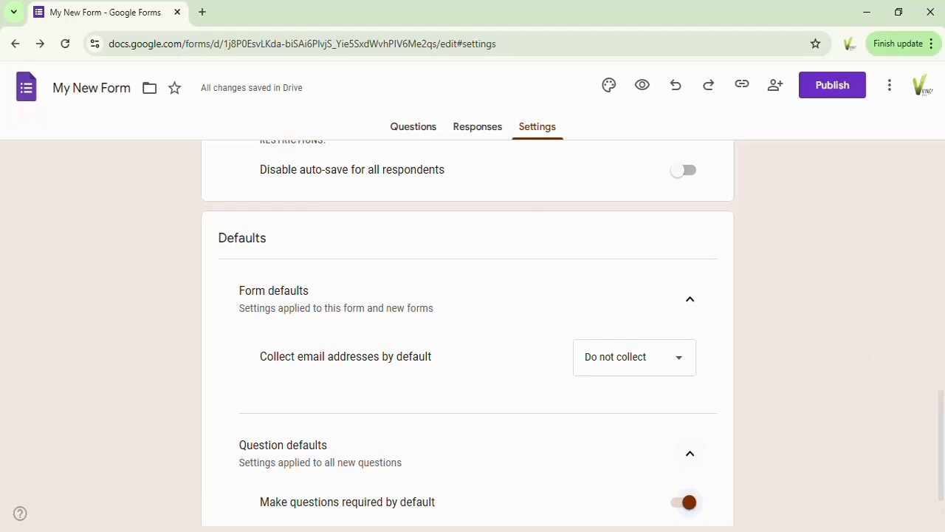
drag(942, 404, 941, 450)
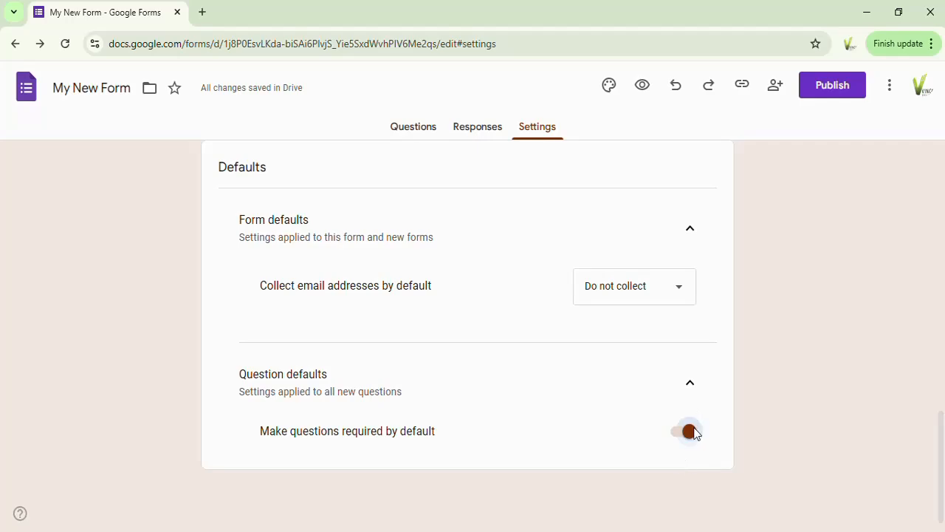
click(688, 384)
drag(941, 466, 941, 143)
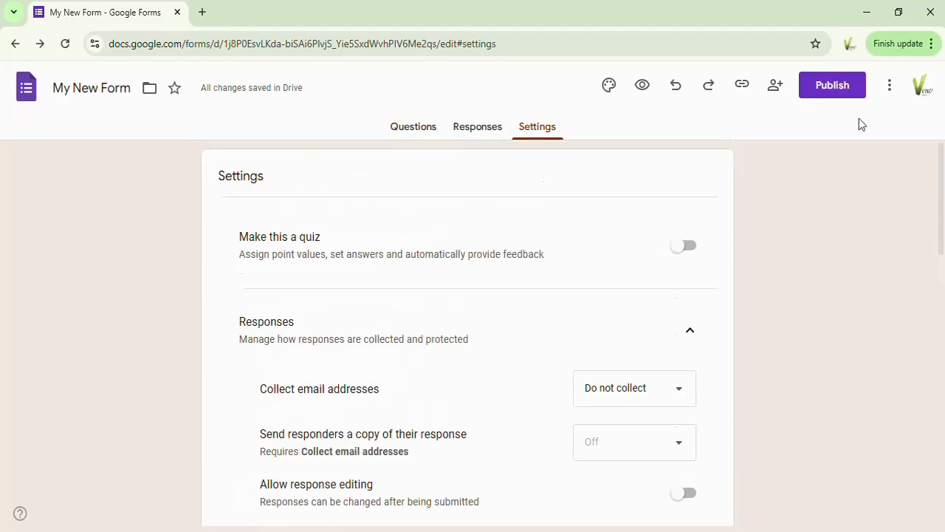